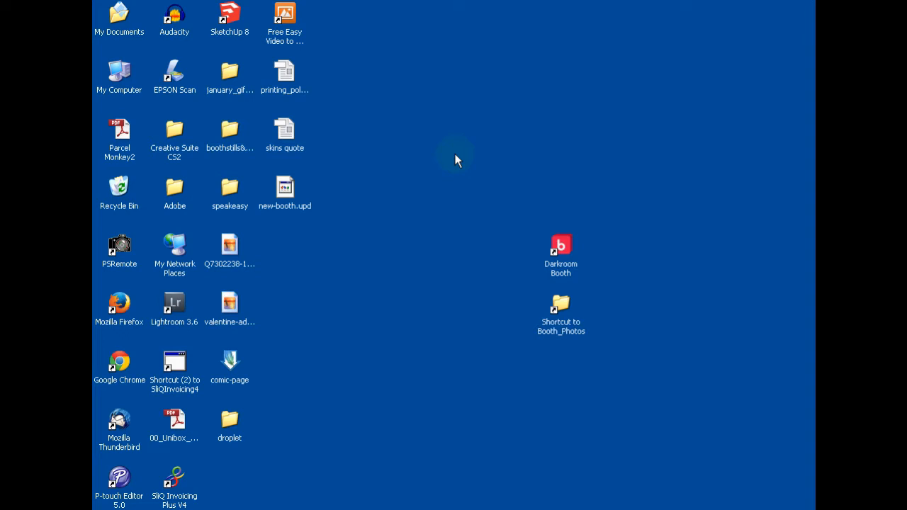
Step: Open the Booth_Photos folder in My Documents and examine its Event #1, Proofs and Test subfolders
double_click(117, 14)
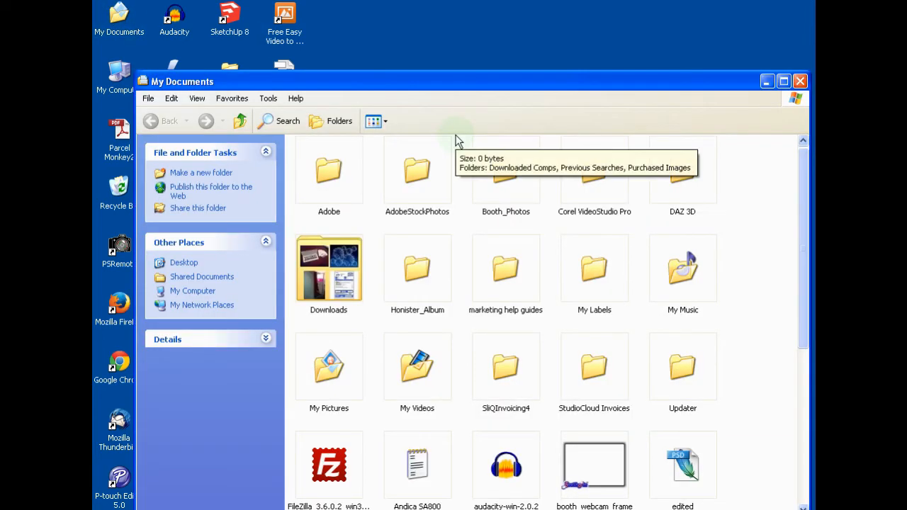
double_click(524, 174)
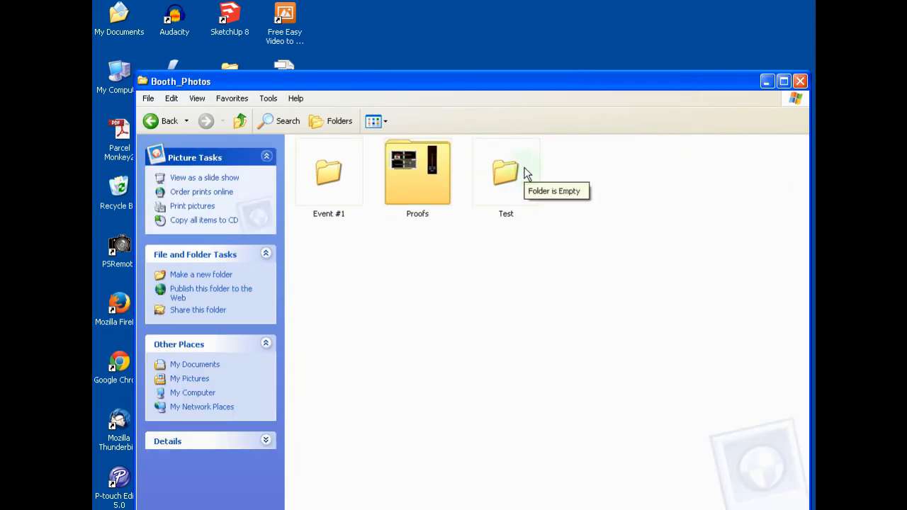
drag(550, 78, 540, 32)
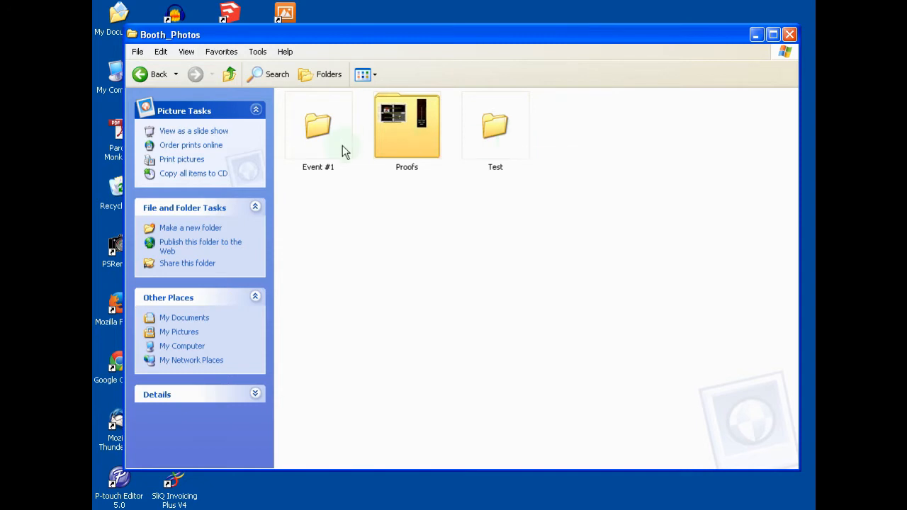
mouse_move(393, 133)
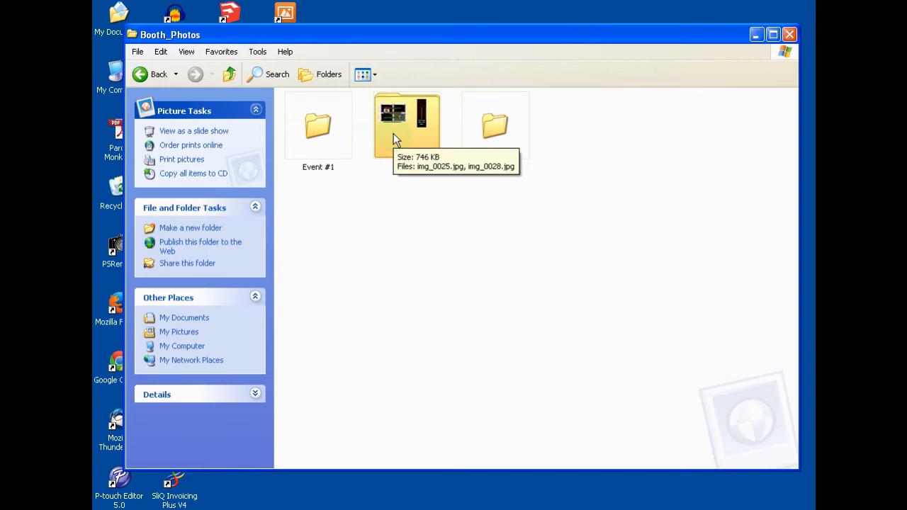
mouse_move(326, 140)
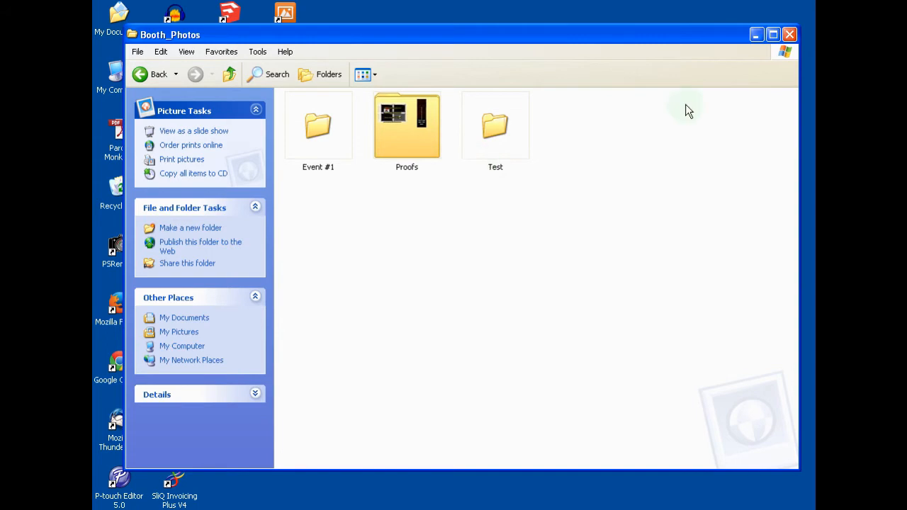
click(754, 37)
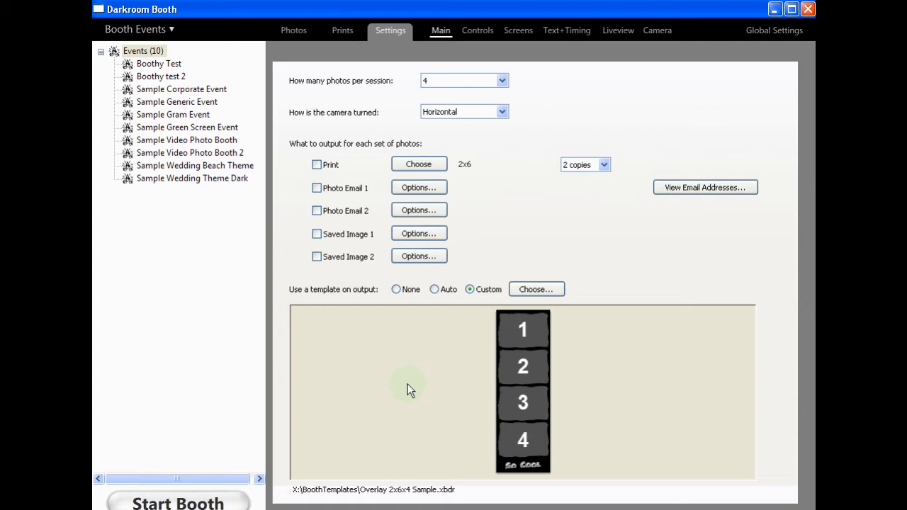
Step: In Darkroom Booth, duplicate the Sample Generic Event and rename the copy as Event #1
click(193, 103)
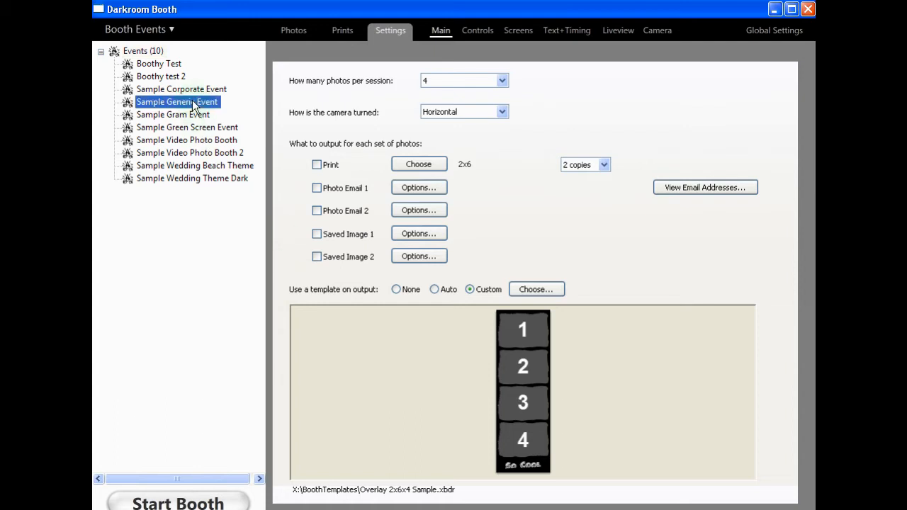
click(172, 31)
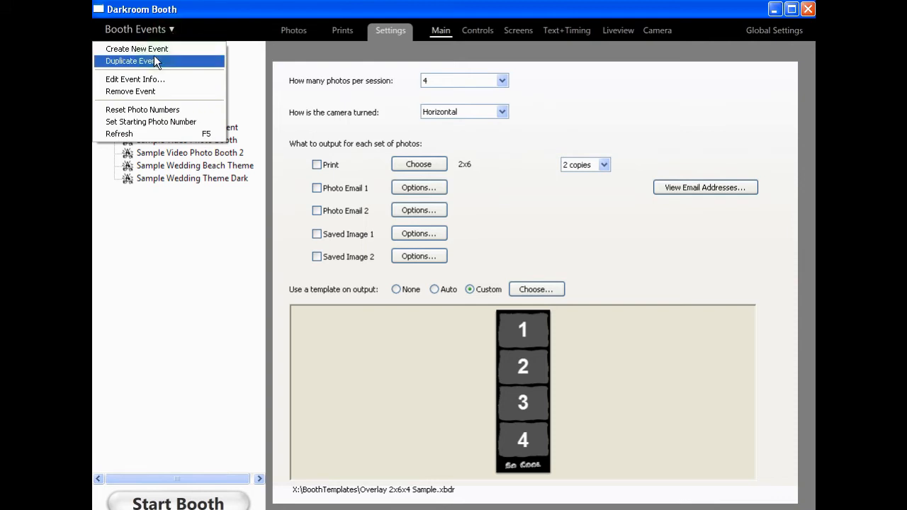
click(153, 58)
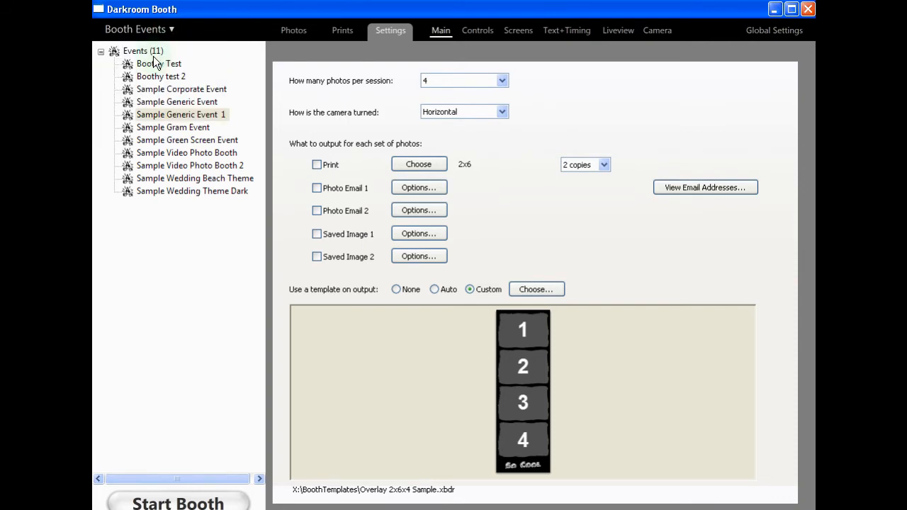
double_click(168, 116)
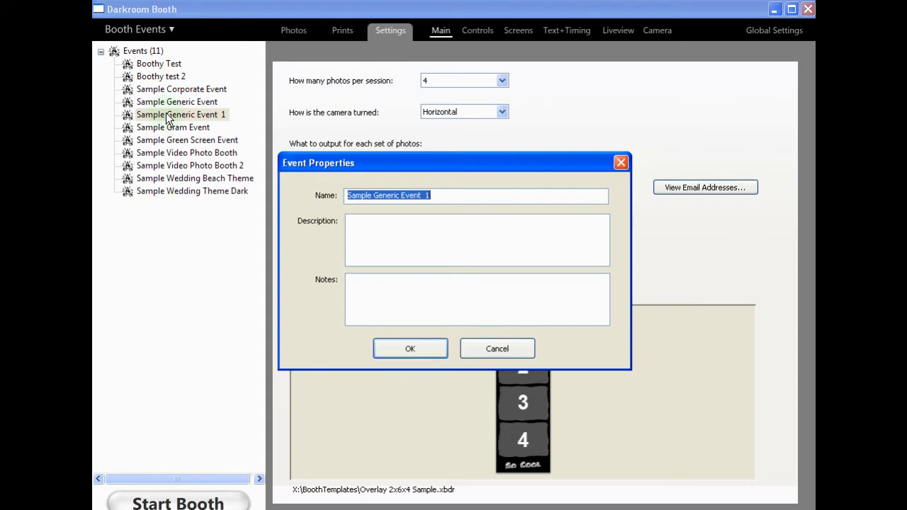
text(Event )
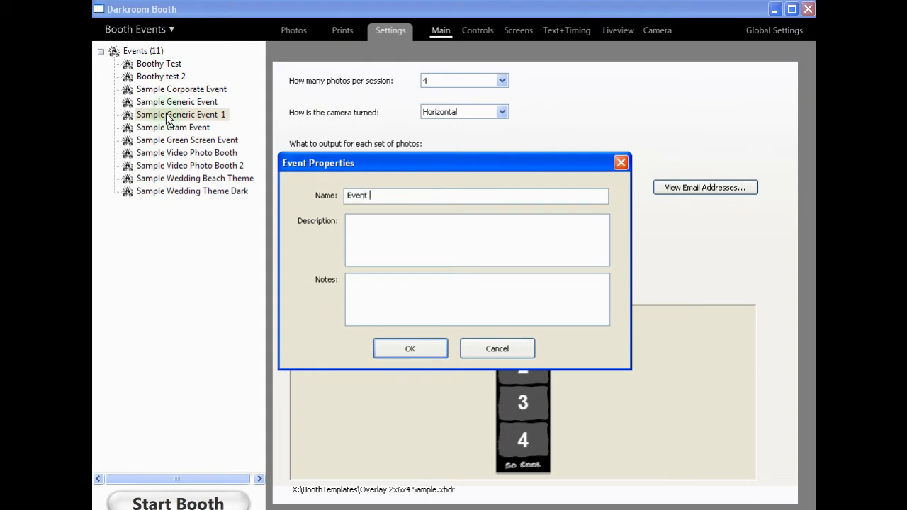
text(#1)
click(411, 347)
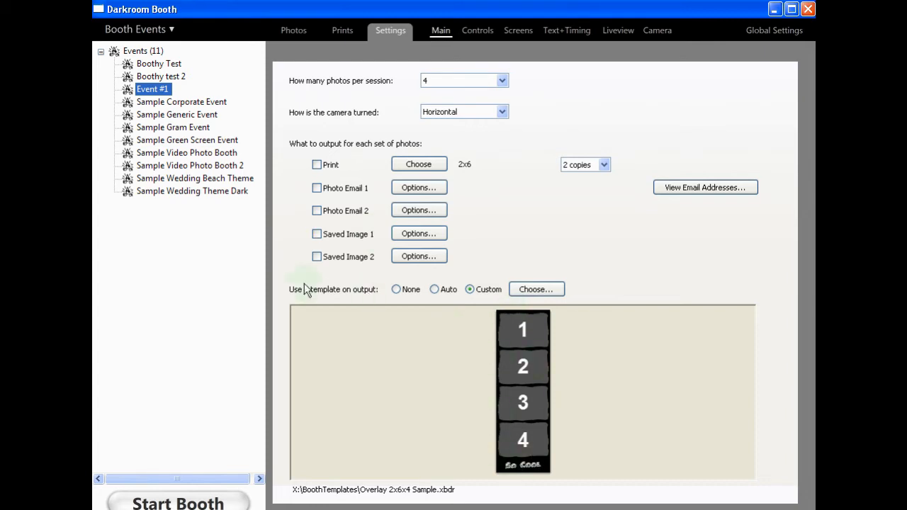
Step: Enable Saved Image 1 output for Event #1 and set its folder to Test inside My Documents\Booth_Photos
click(317, 234)
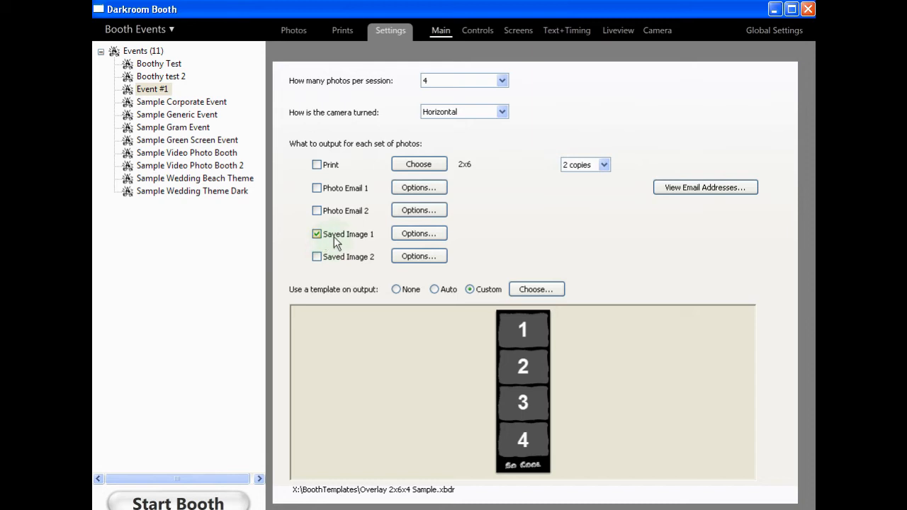
click(419, 234)
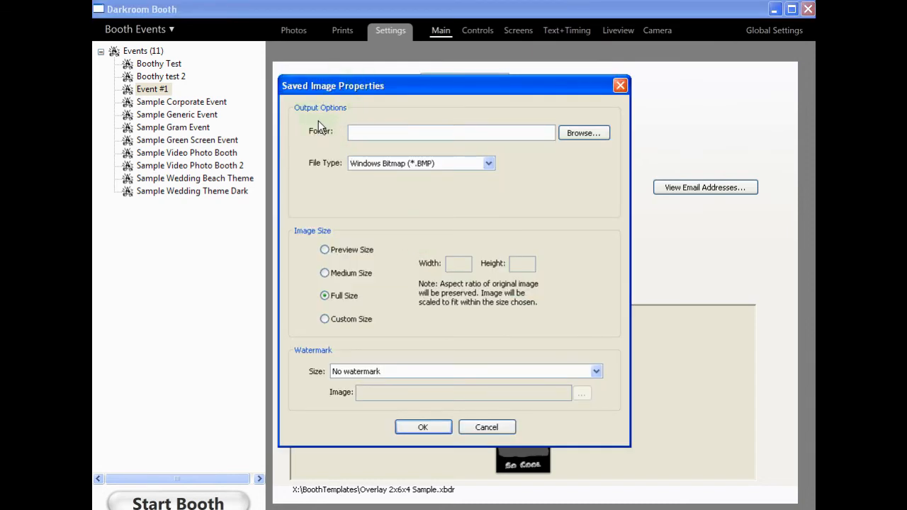
click(566, 139)
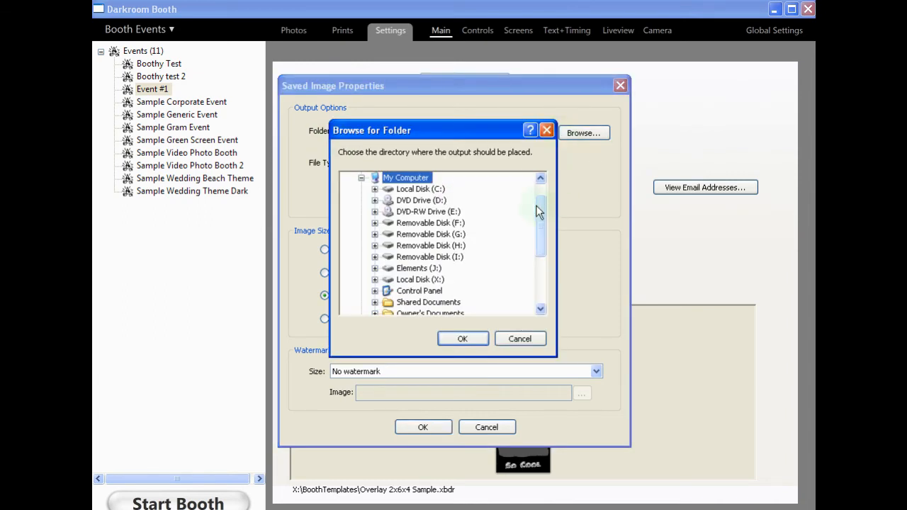
drag(540, 208, 541, 190)
click(376, 191)
click(361, 190)
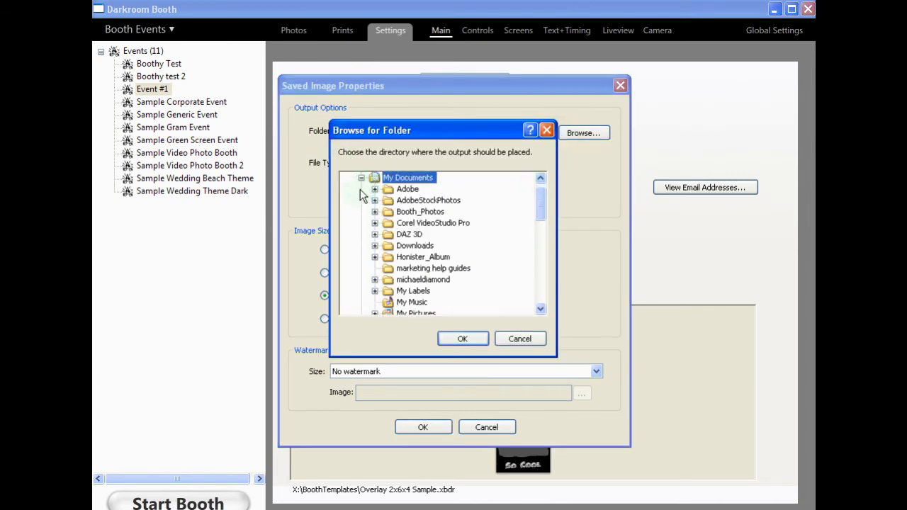
click(375, 211)
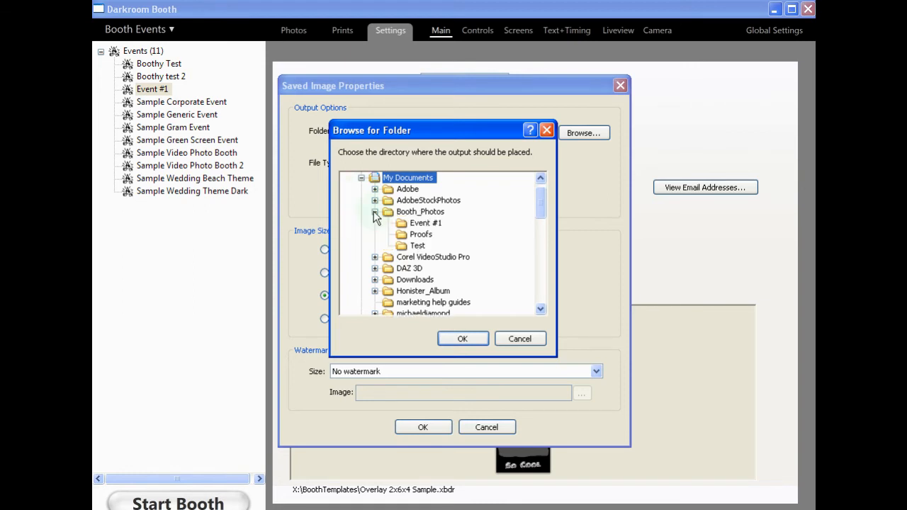
click(418, 246)
click(476, 341)
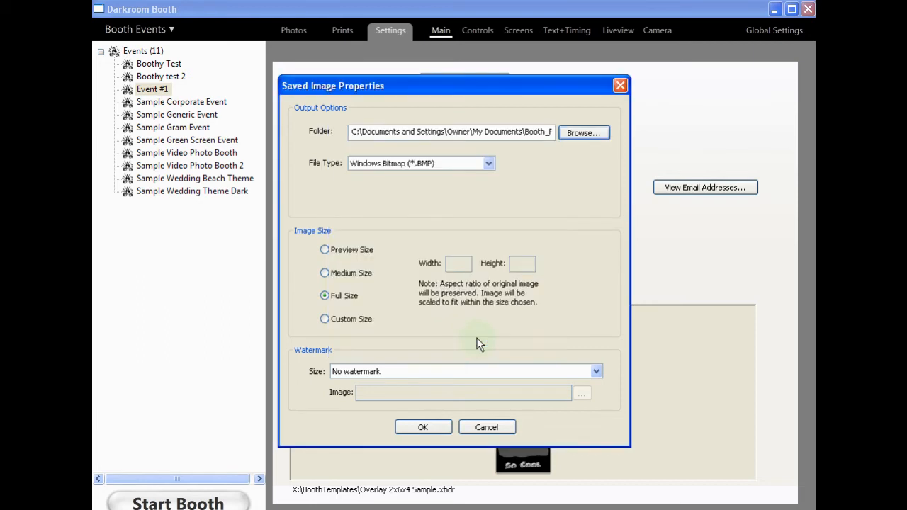
Step: Set the Saved Image 1 file type to JPEG Compressed (*.JPG) with quality 7 and accept the properties
click(489, 164)
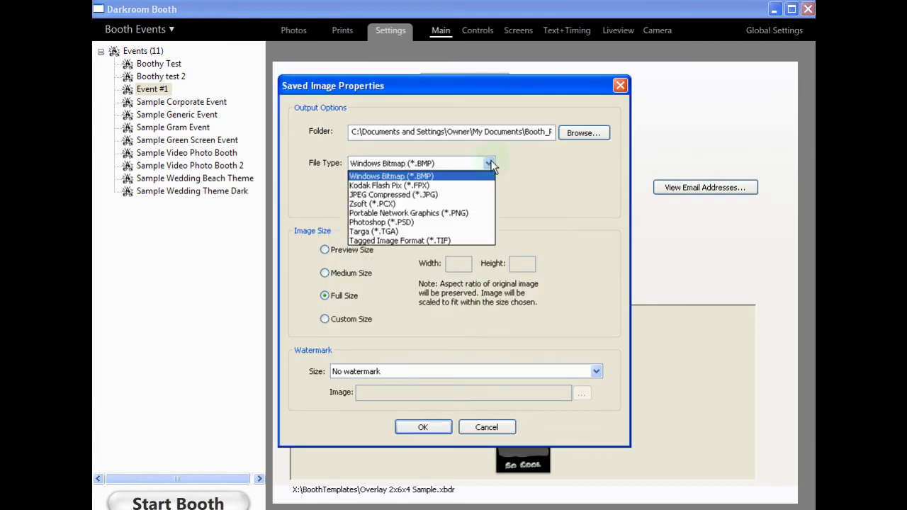
click(428, 195)
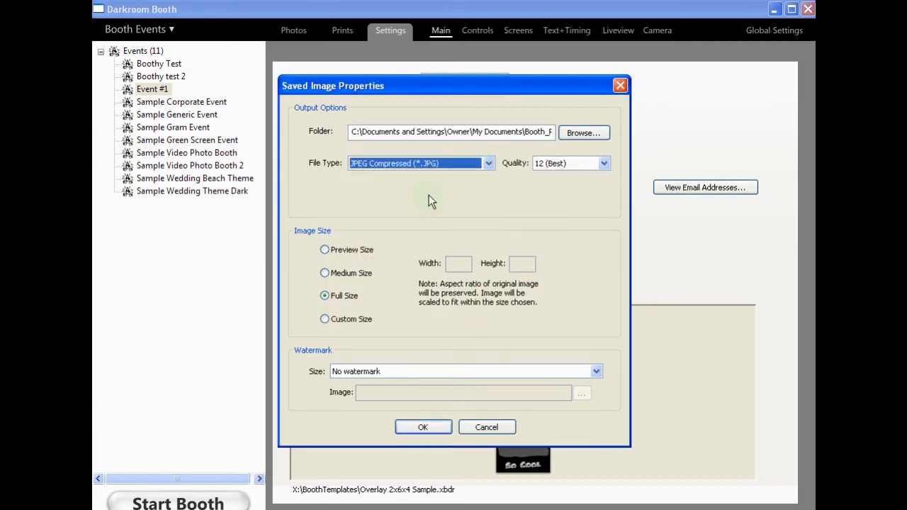
click(603, 164)
click(553, 241)
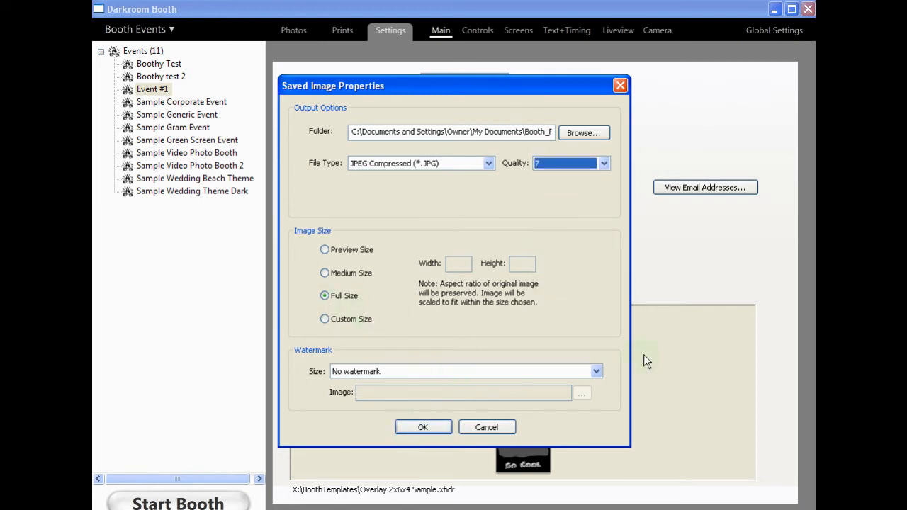
click(422, 428)
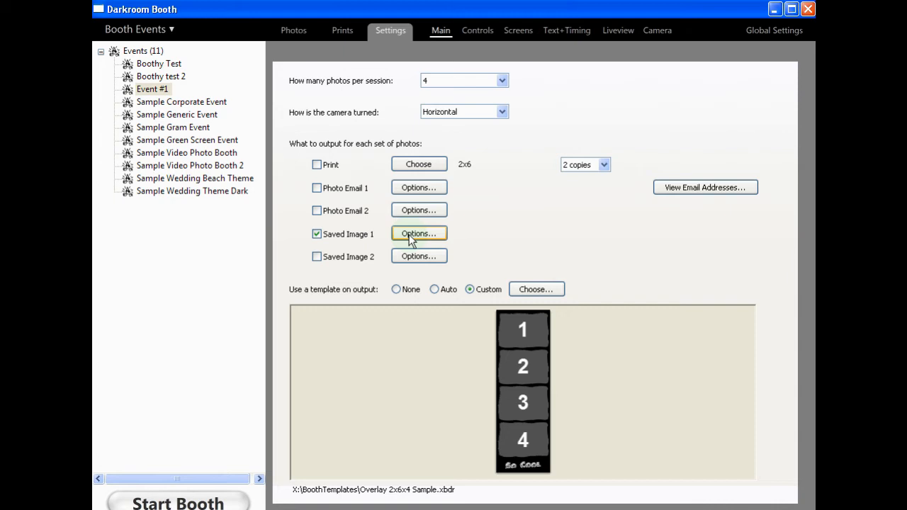
Step: Change the Saved Image 1 output folder to Booth_Photos\Event #1 and enable Print output for the event
click(419, 234)
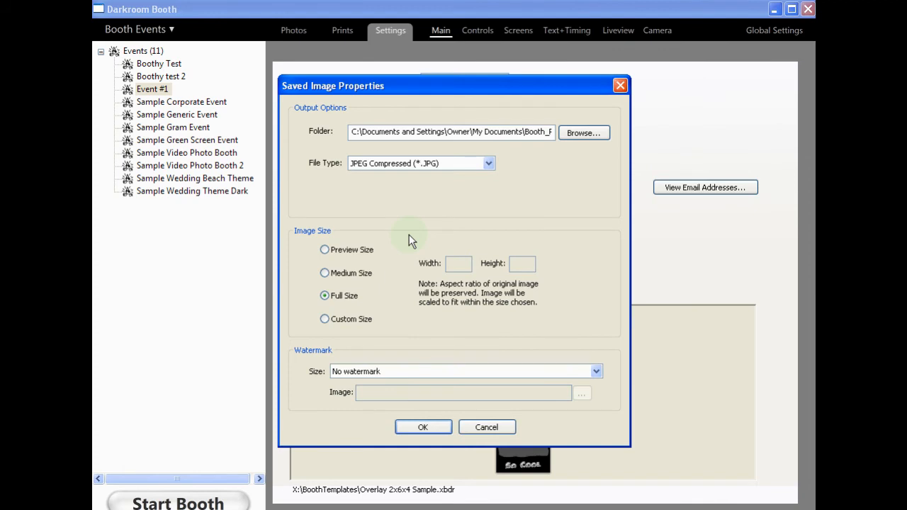
click(583, 133)
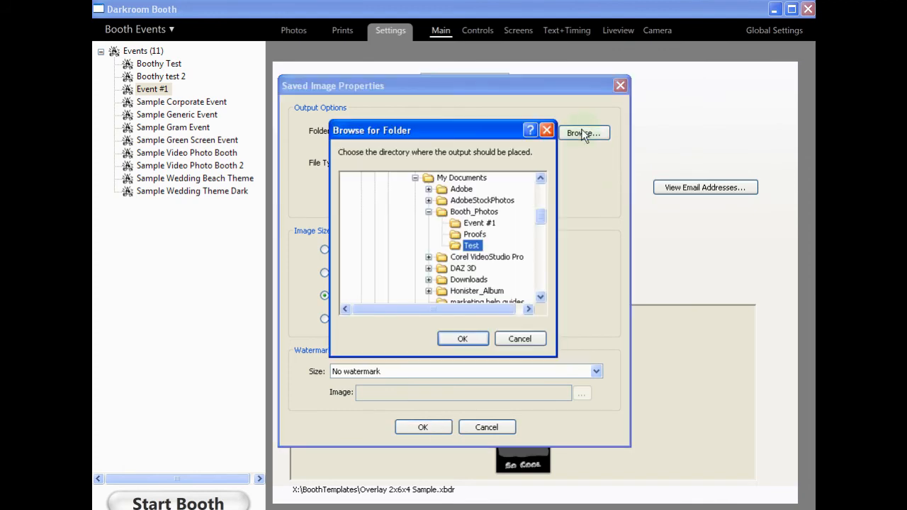
click(479, 223)
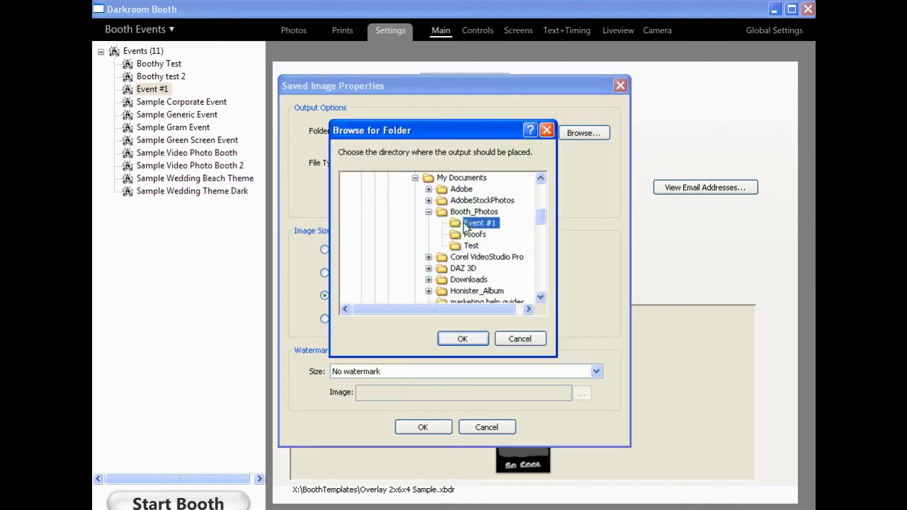
click(454, 341)
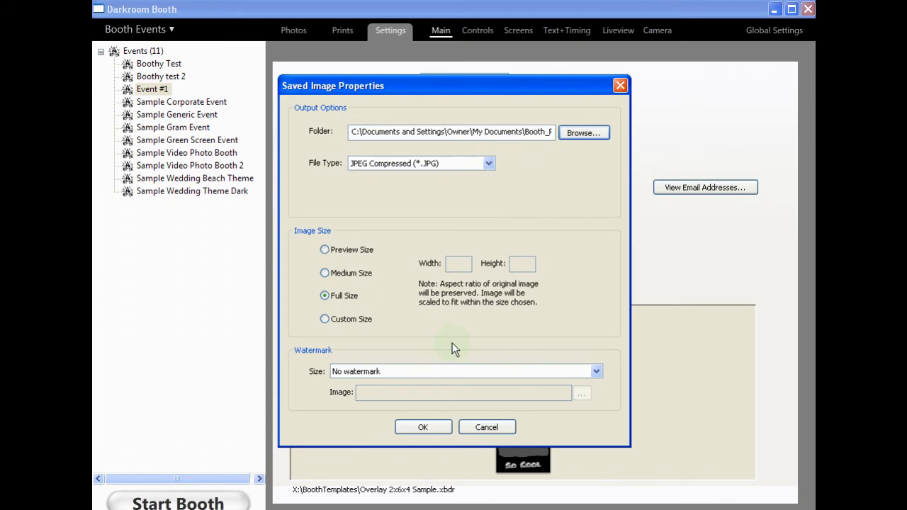
click(434, 428)
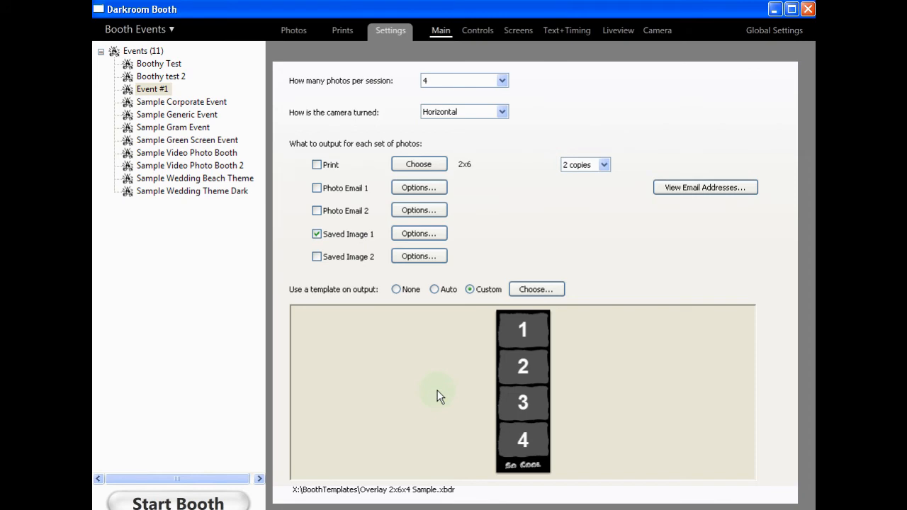
click(317, 164)
Step: Switch to the Booth_Photos folder window and check the contents of its Event #1 subfolder
key(alt+Tab)
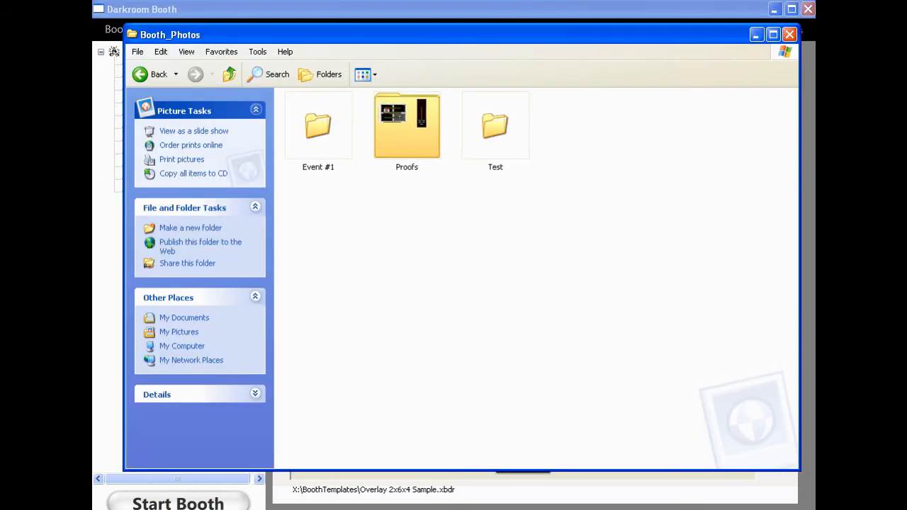
double_click(316, 136)
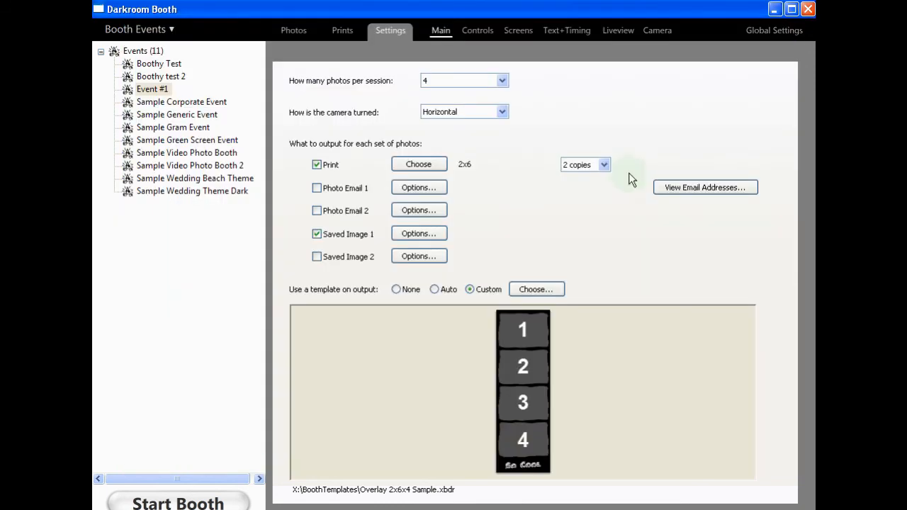
click(756, 34)
right_click(755, 509)
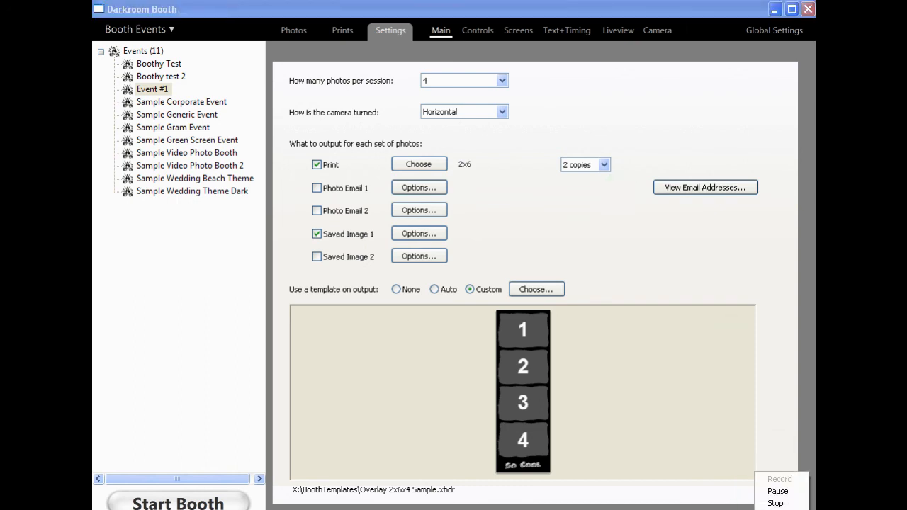